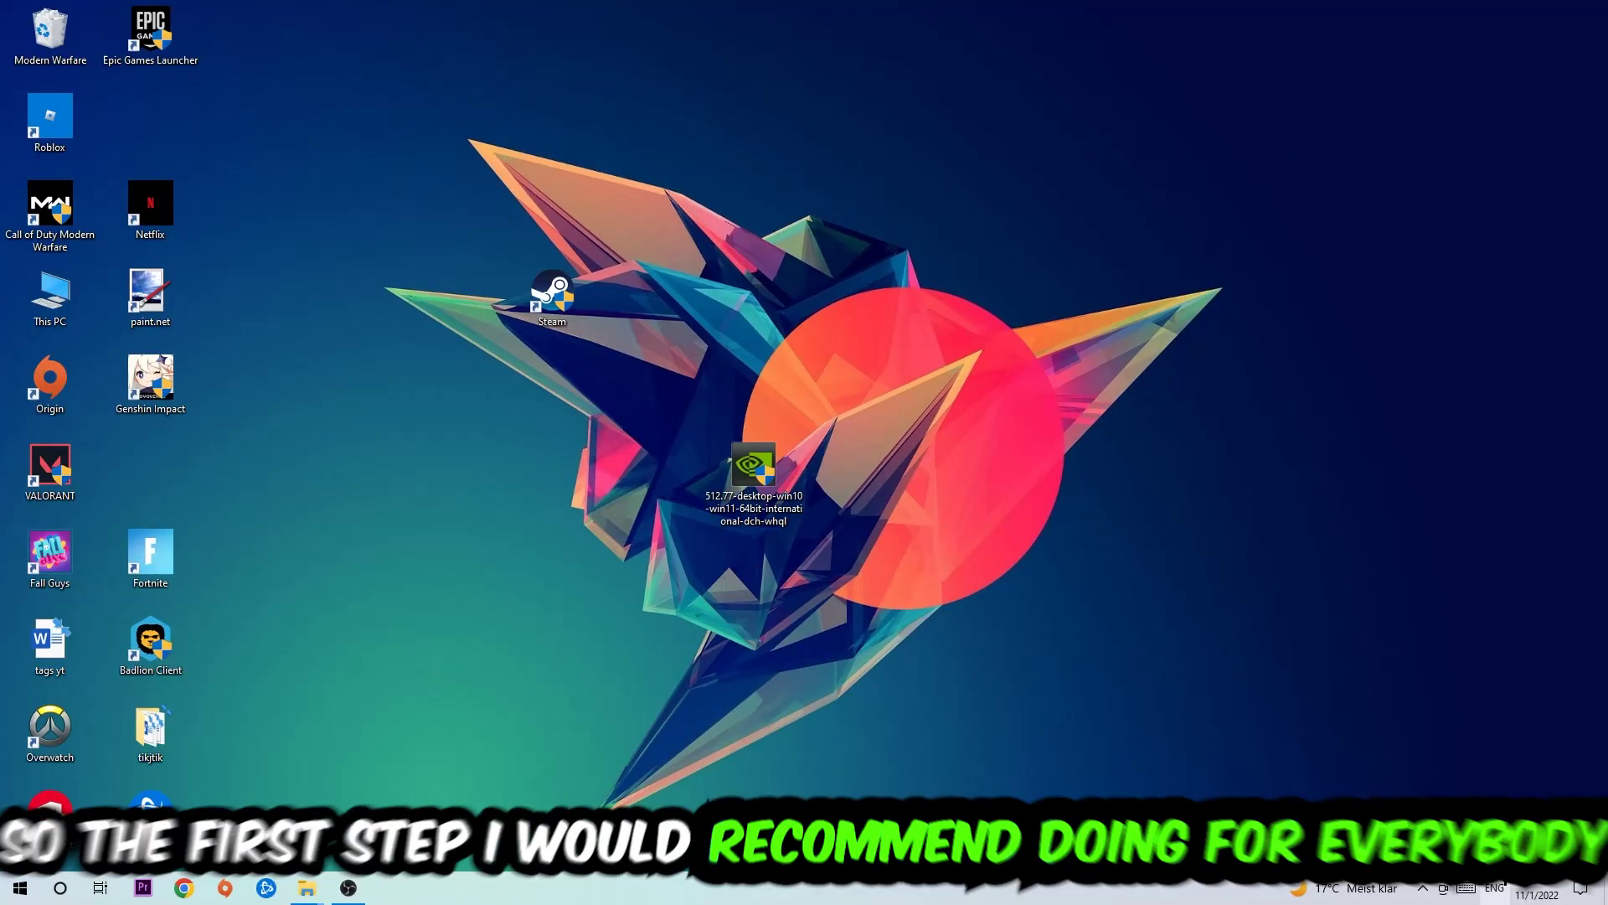
Switch the keyboard language to German (DEU) and launch cmd from the Run box
left_click(1502, 788)
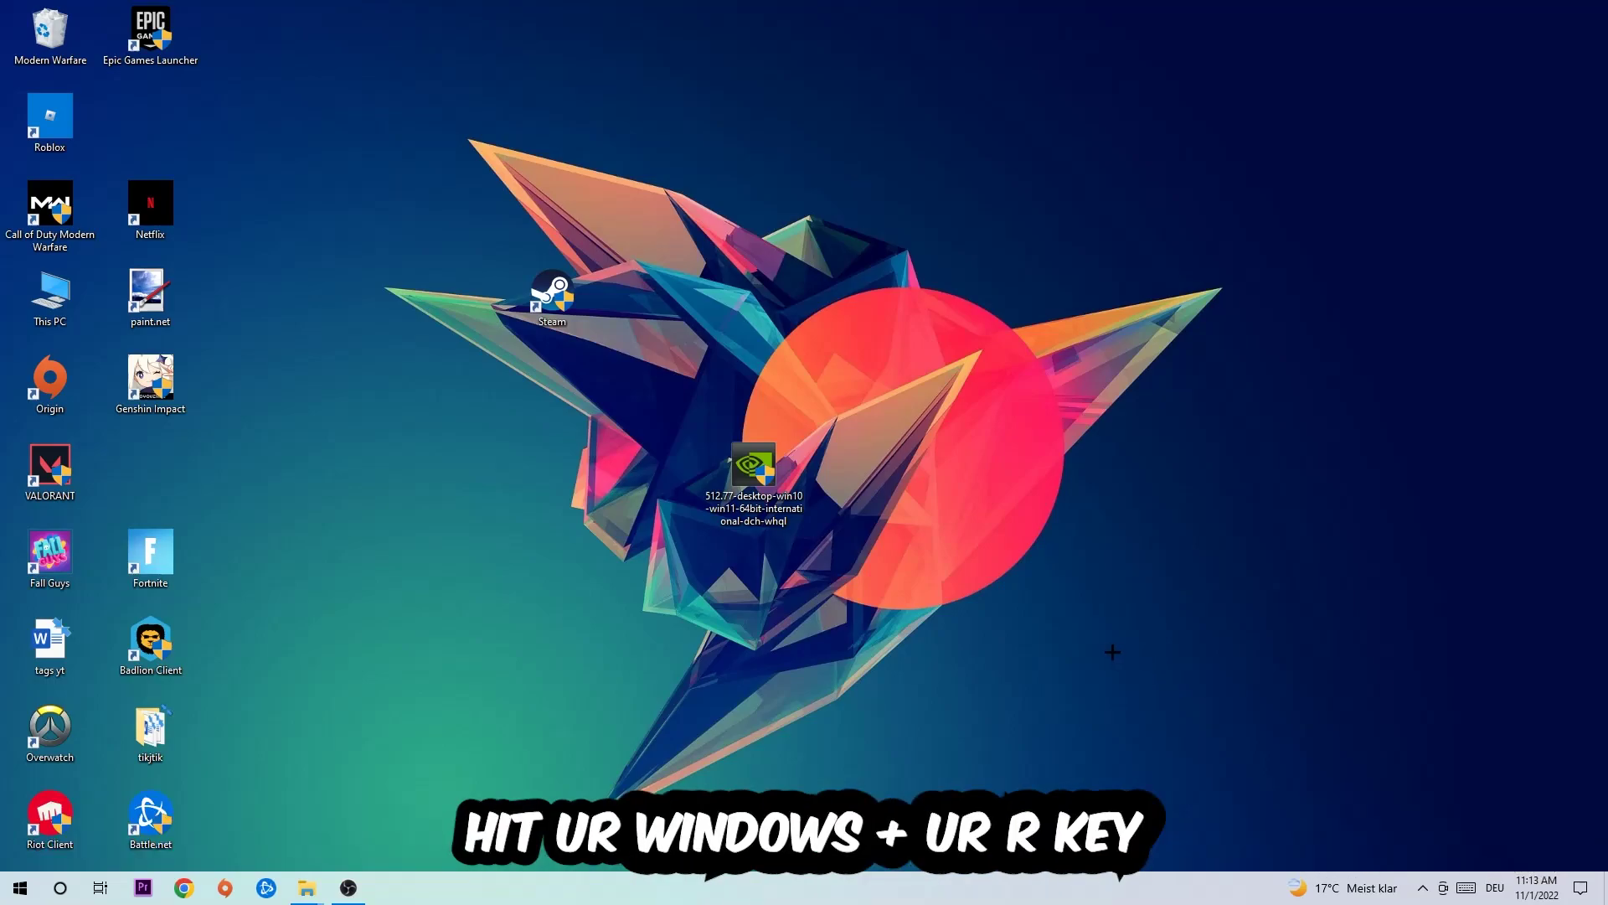
key("super+r")
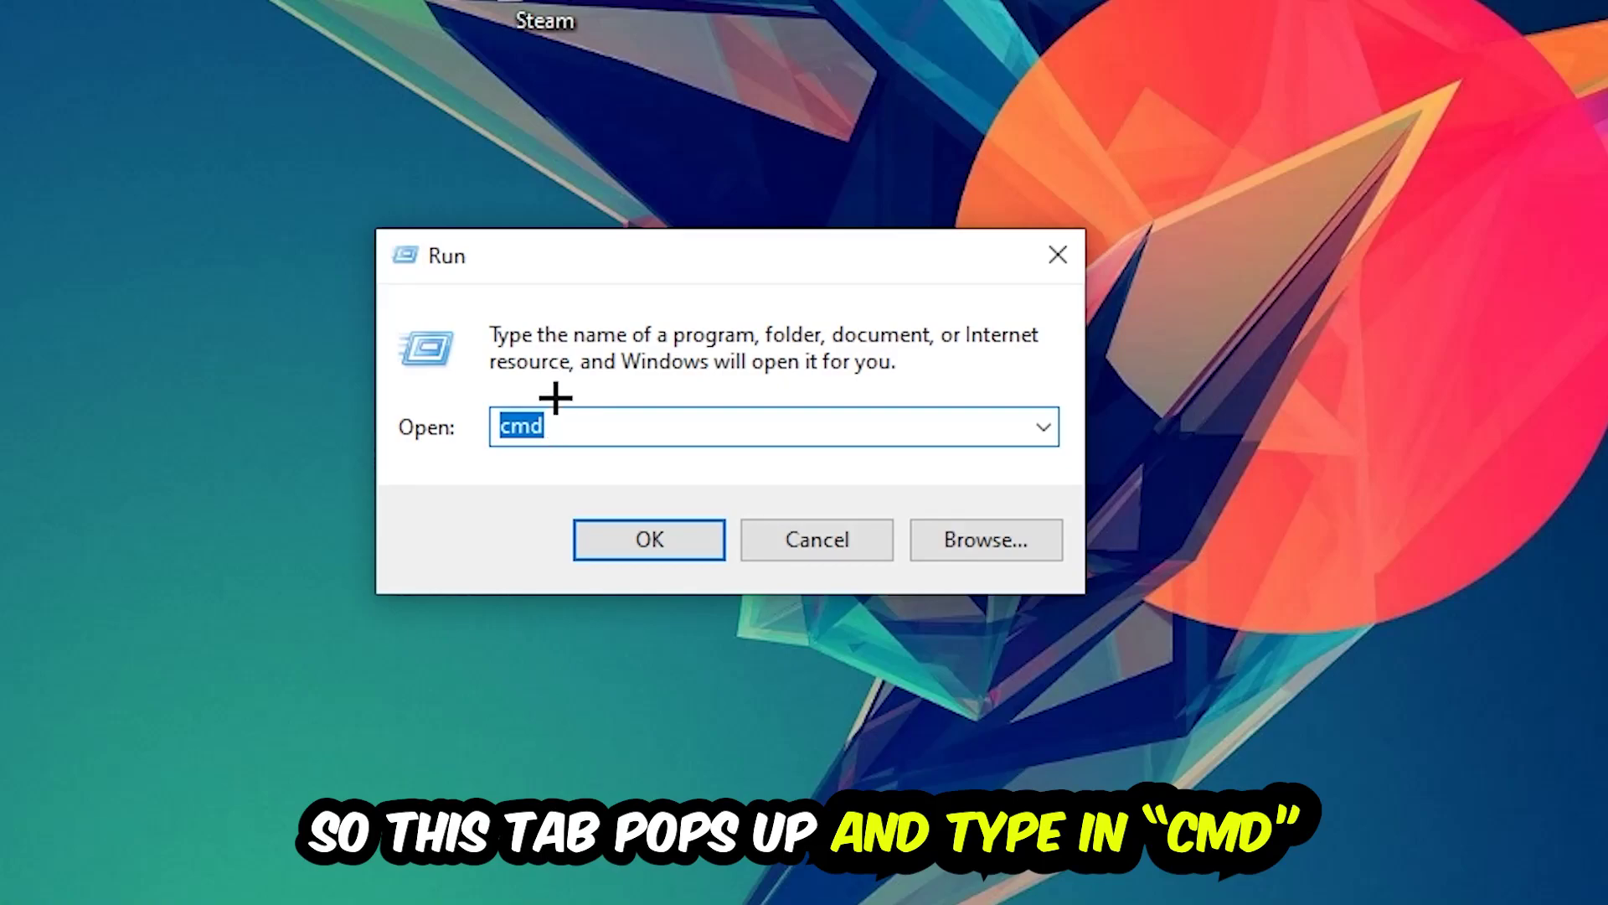
left_click(710, 538)
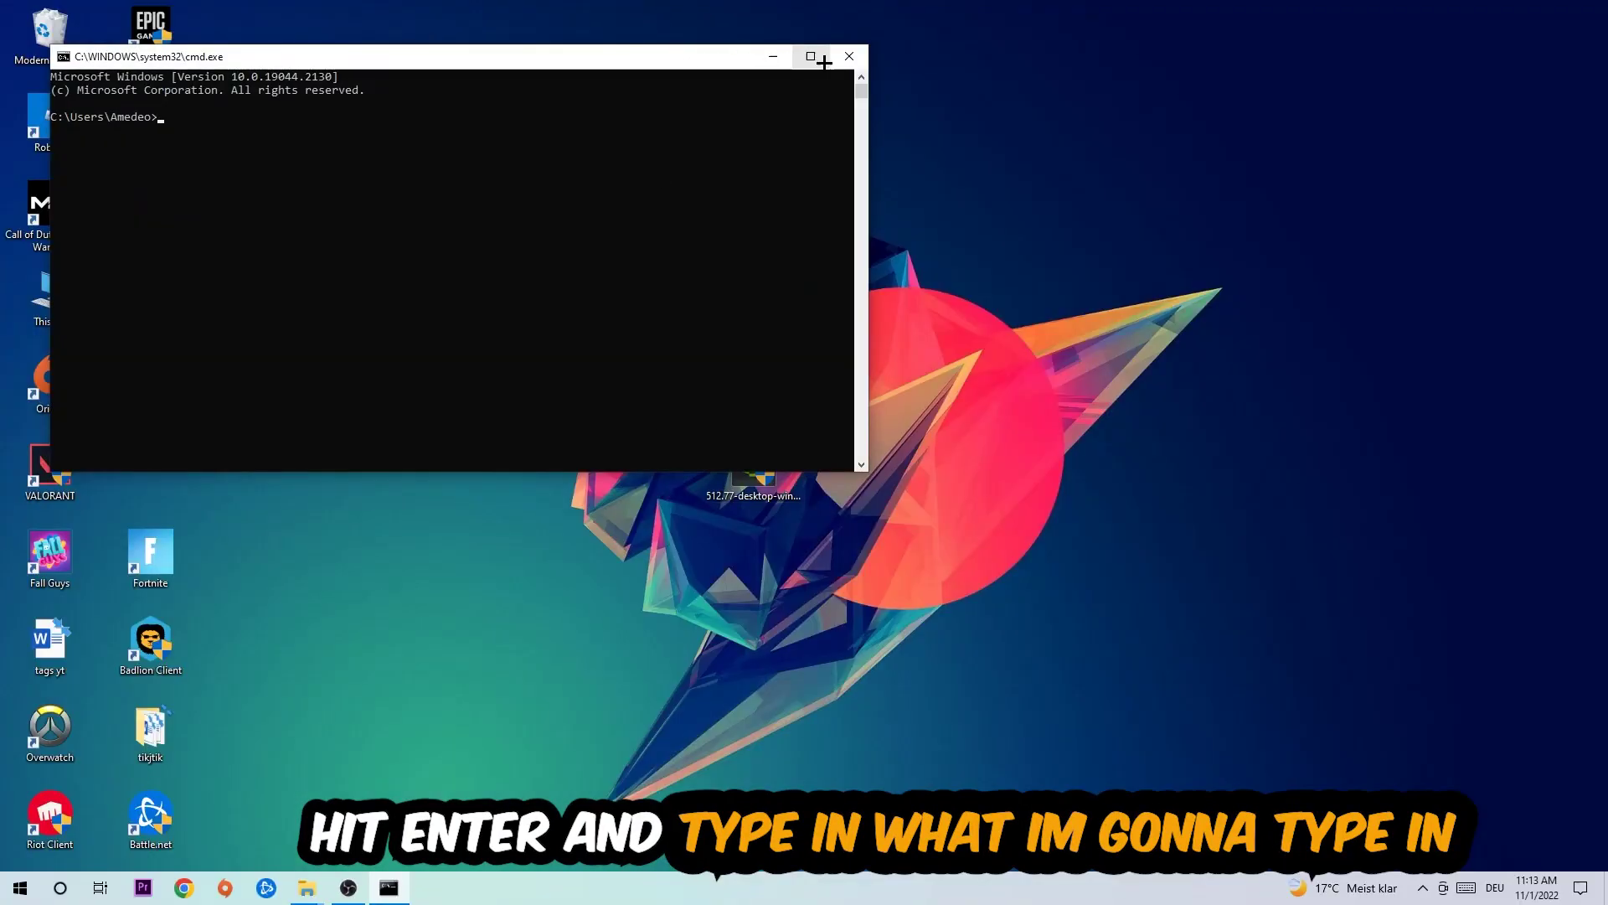
Maximize the console, run ipconfig /flushdns, and close the window after the success message
left_click(811, 57)
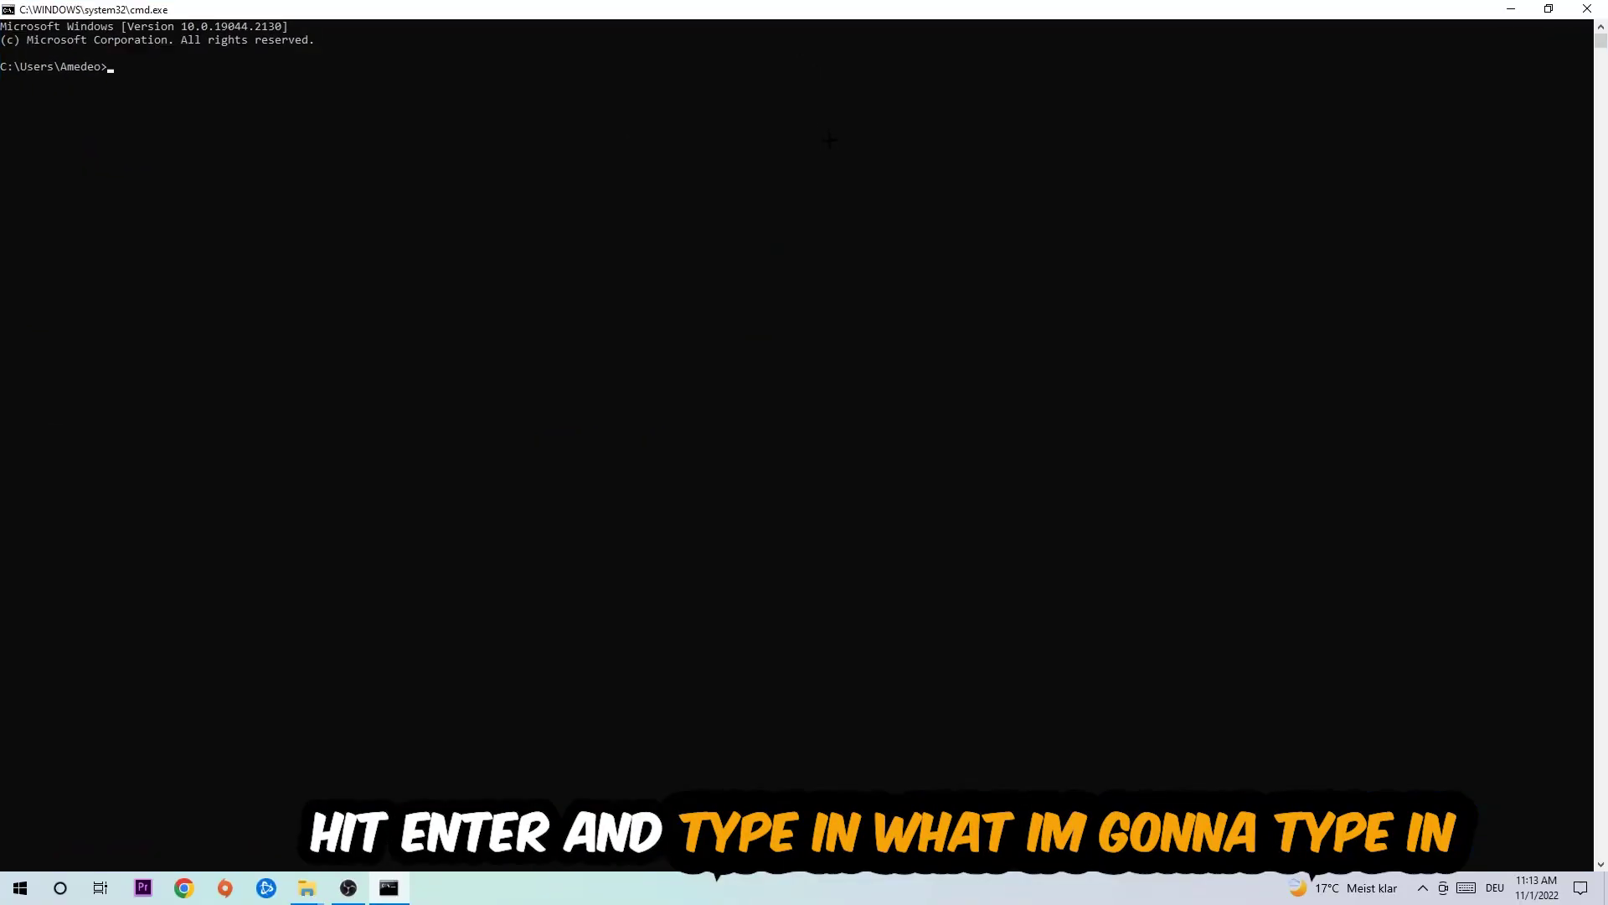
type("i")
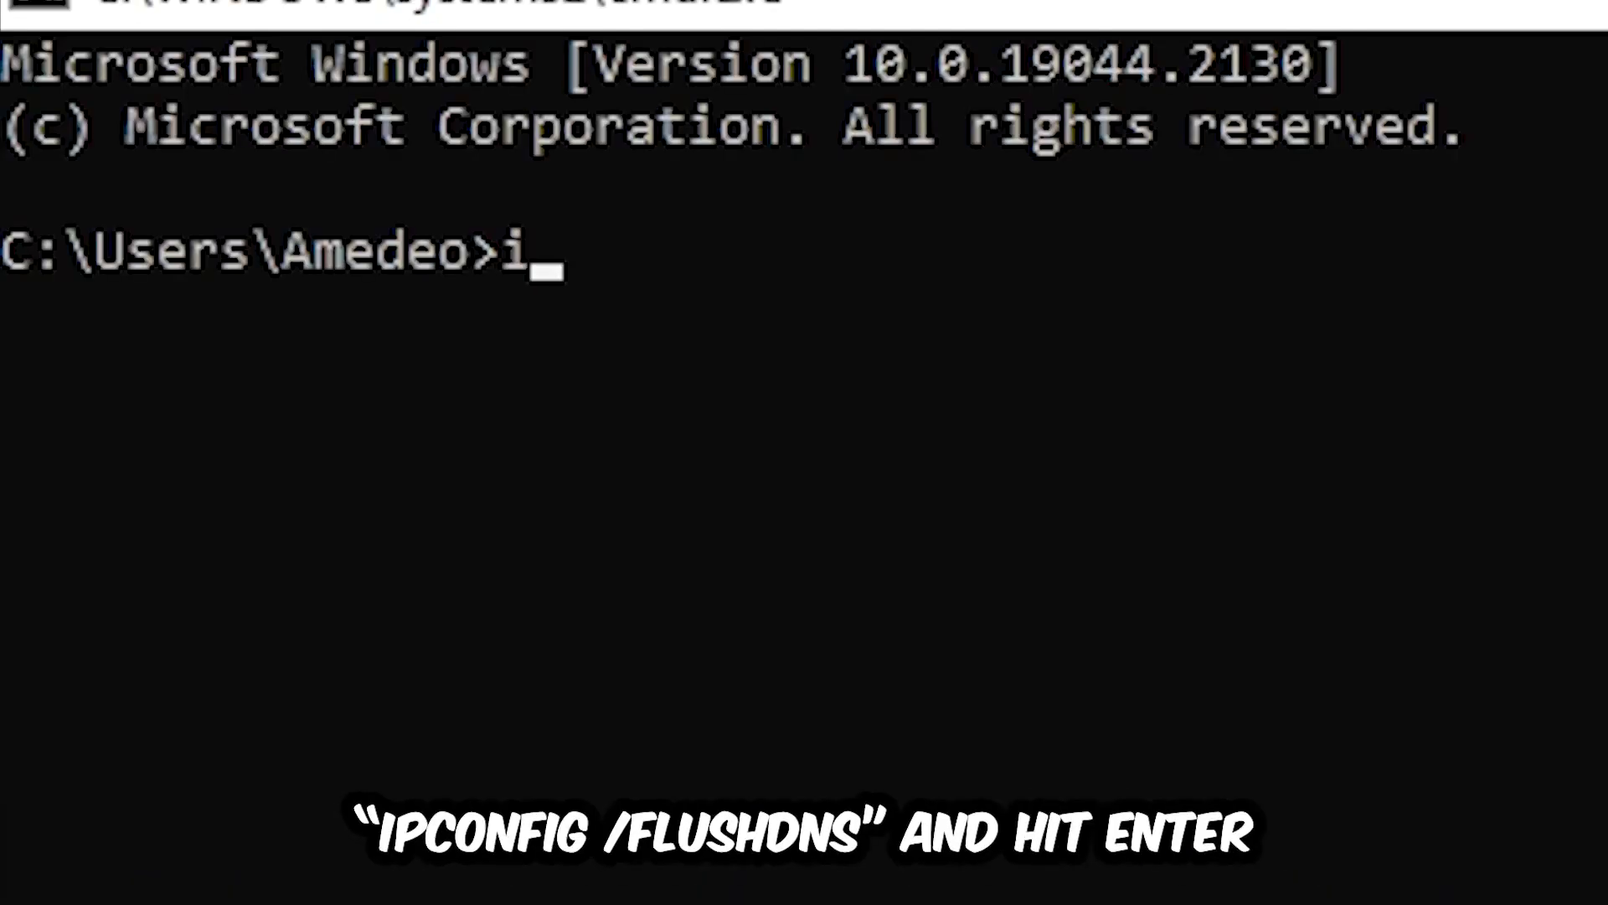
type("pconfig")
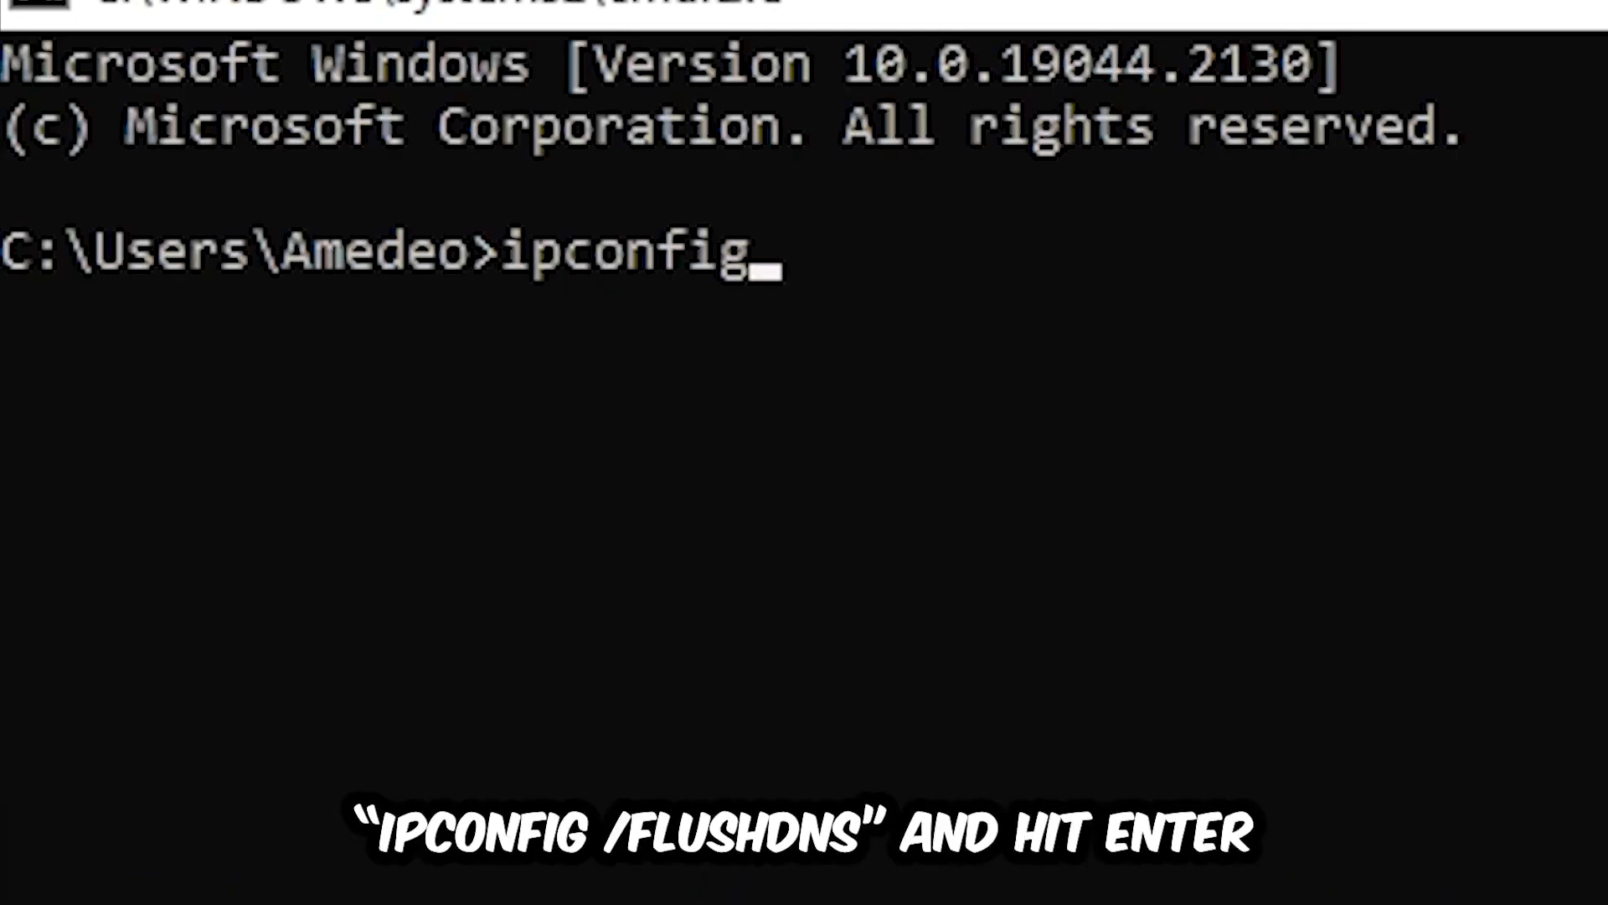
type(" /fk")
key("BackSpace")
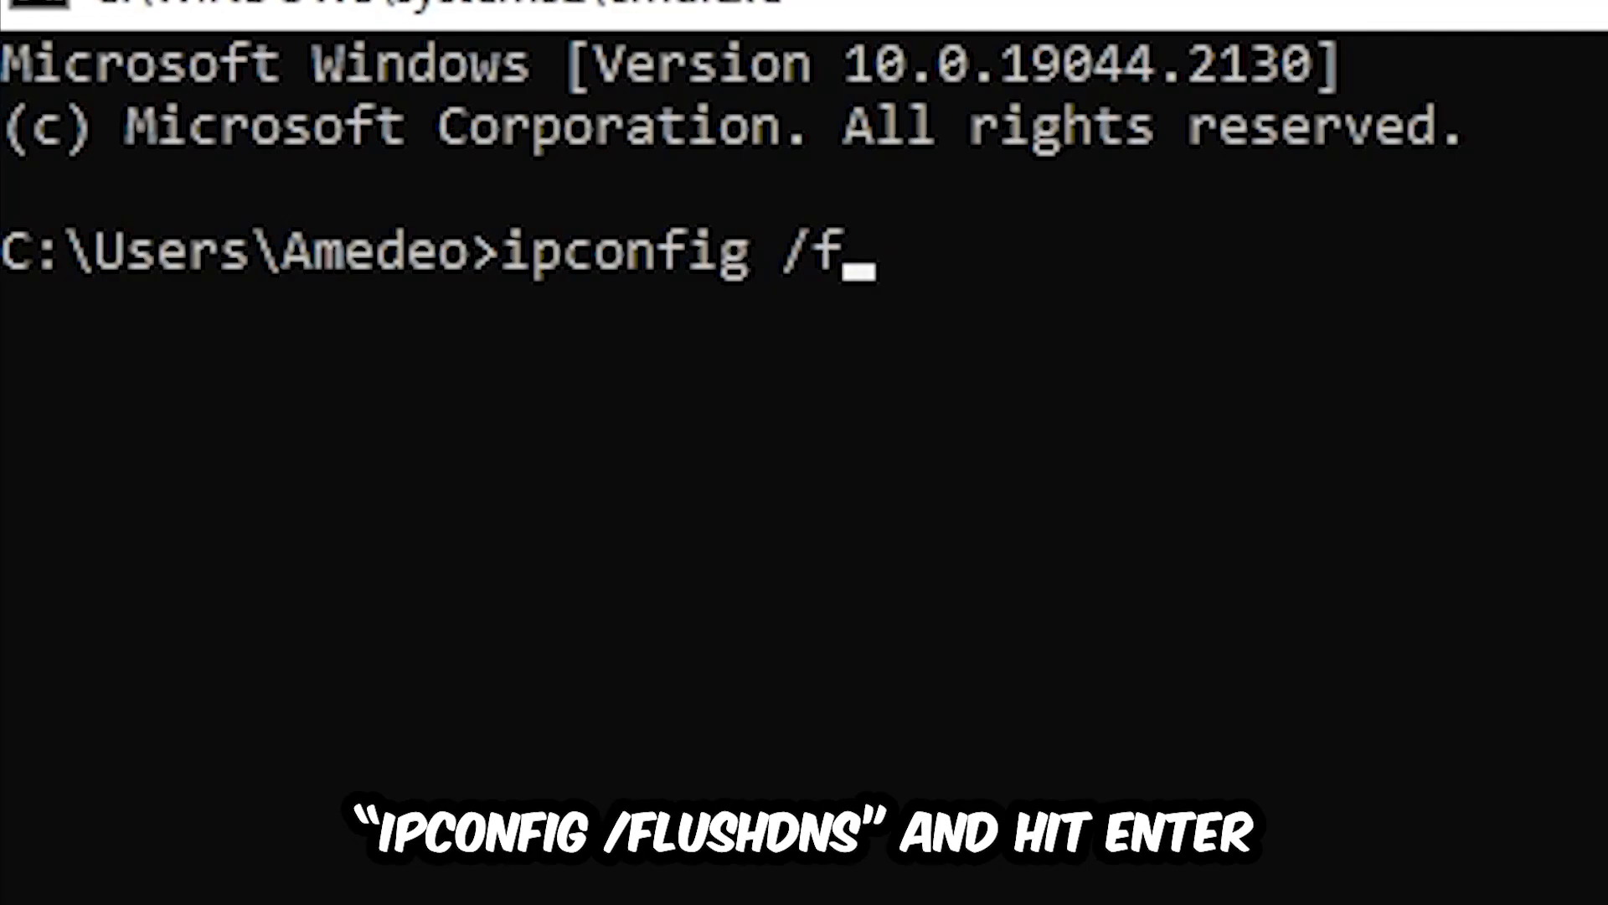
type("lushdns")
key("Return")
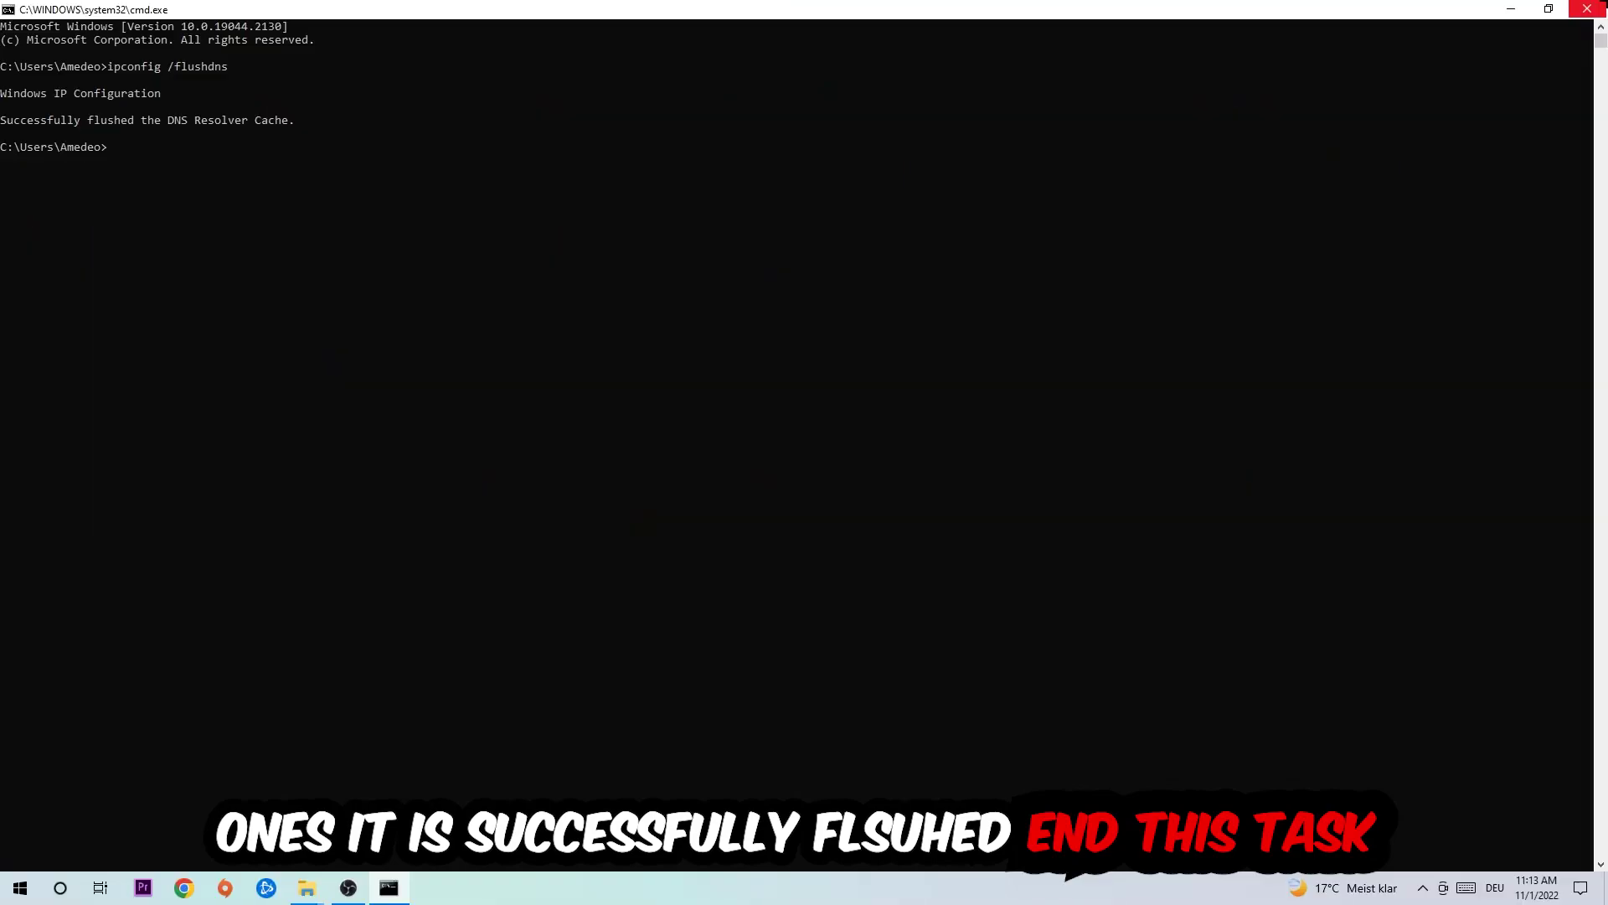
left_click(1579, 9)
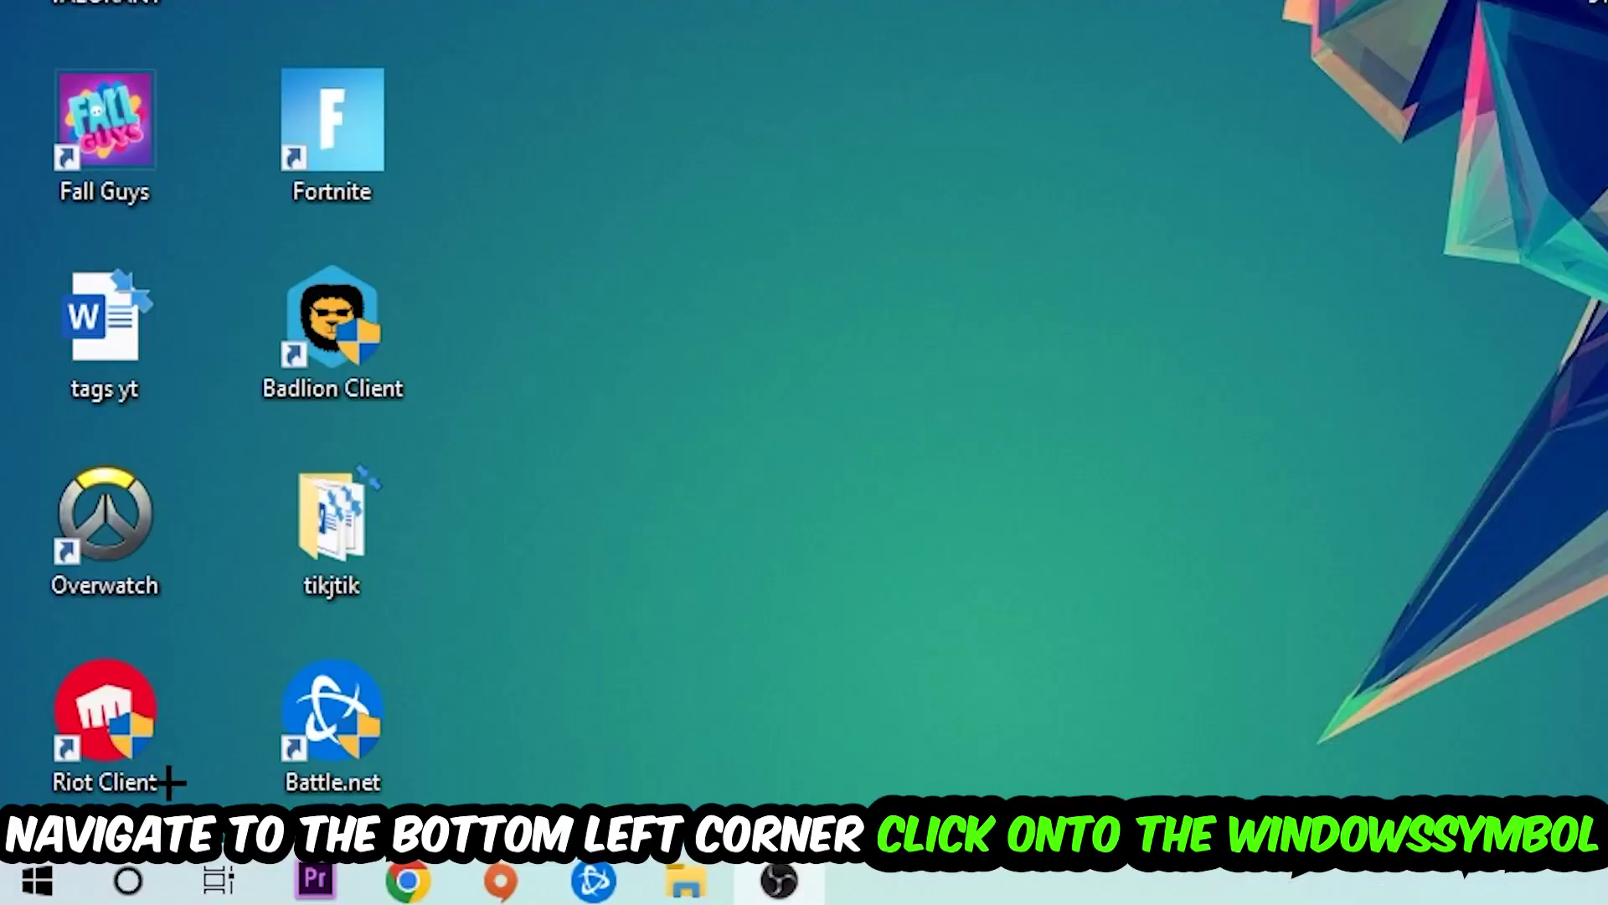
Open Settings from the Start menu and go to the Network & Internet status page
left_click(21, 887)
left_click(38, 713)
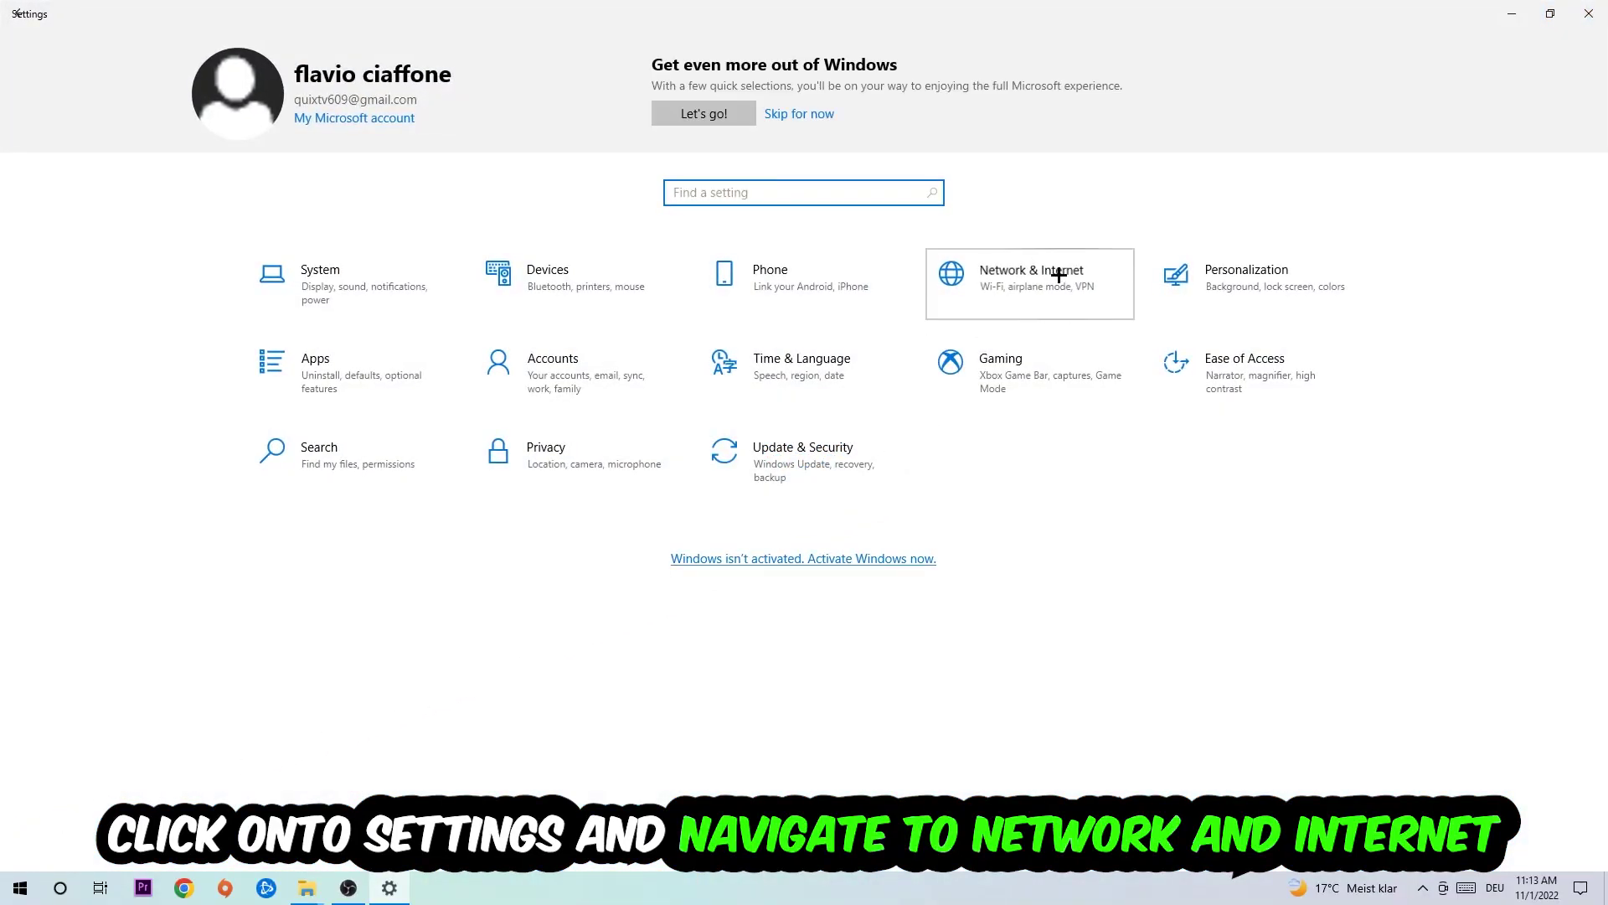
left_click(1063, 273)
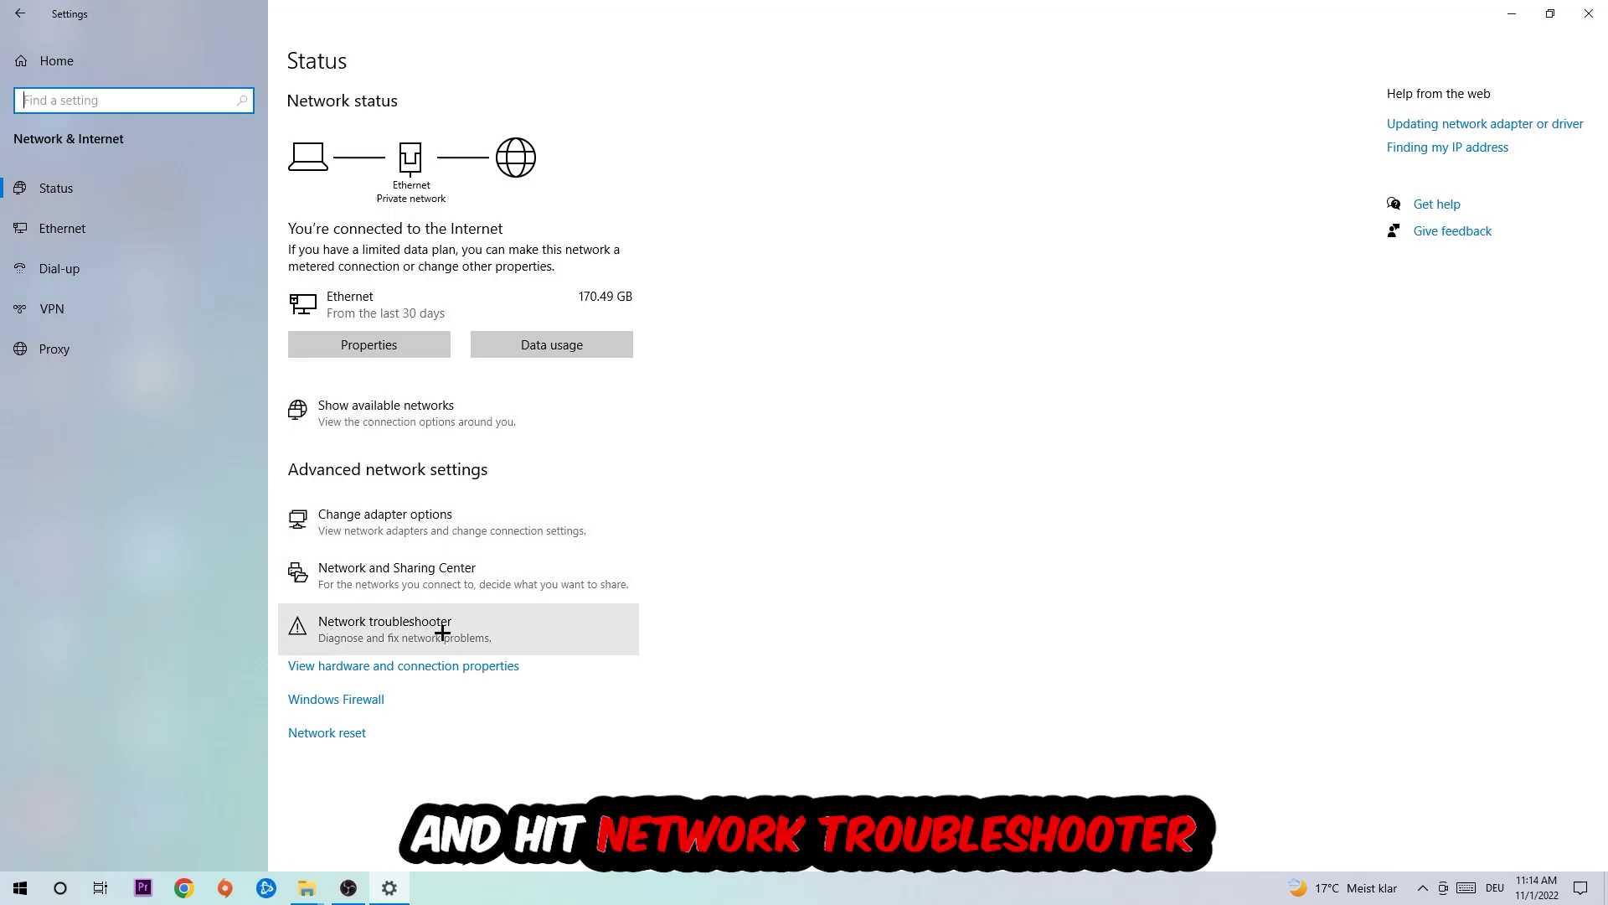
From Network and Sharing Center, open the Ethernet status dialog and its Properties
left_click(489, 573)
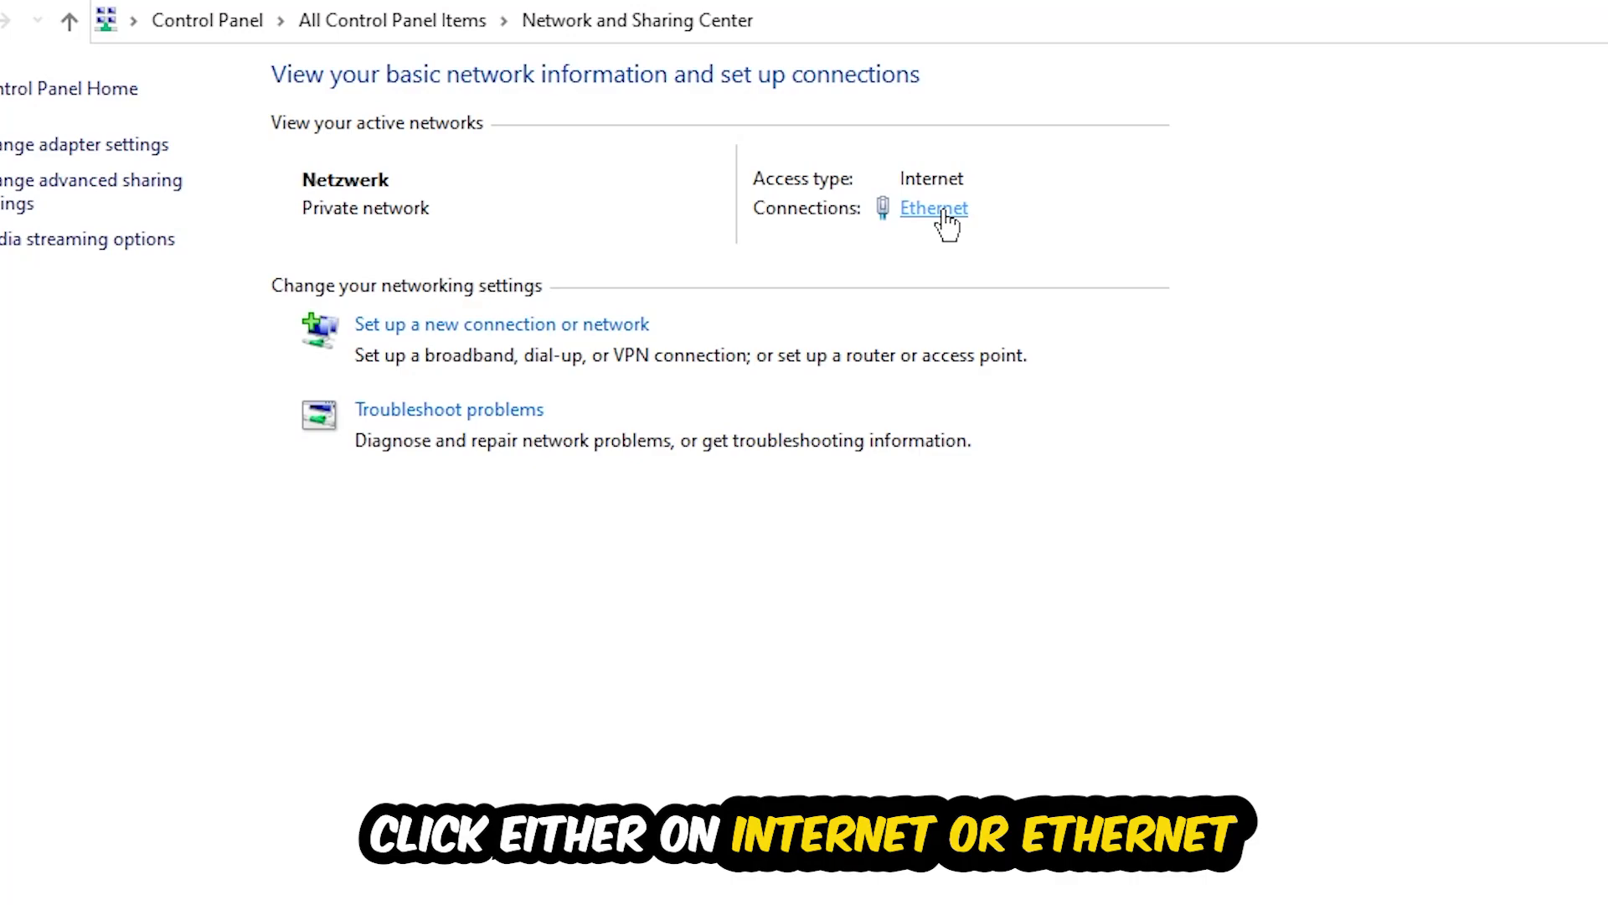
left_click(934, 209)
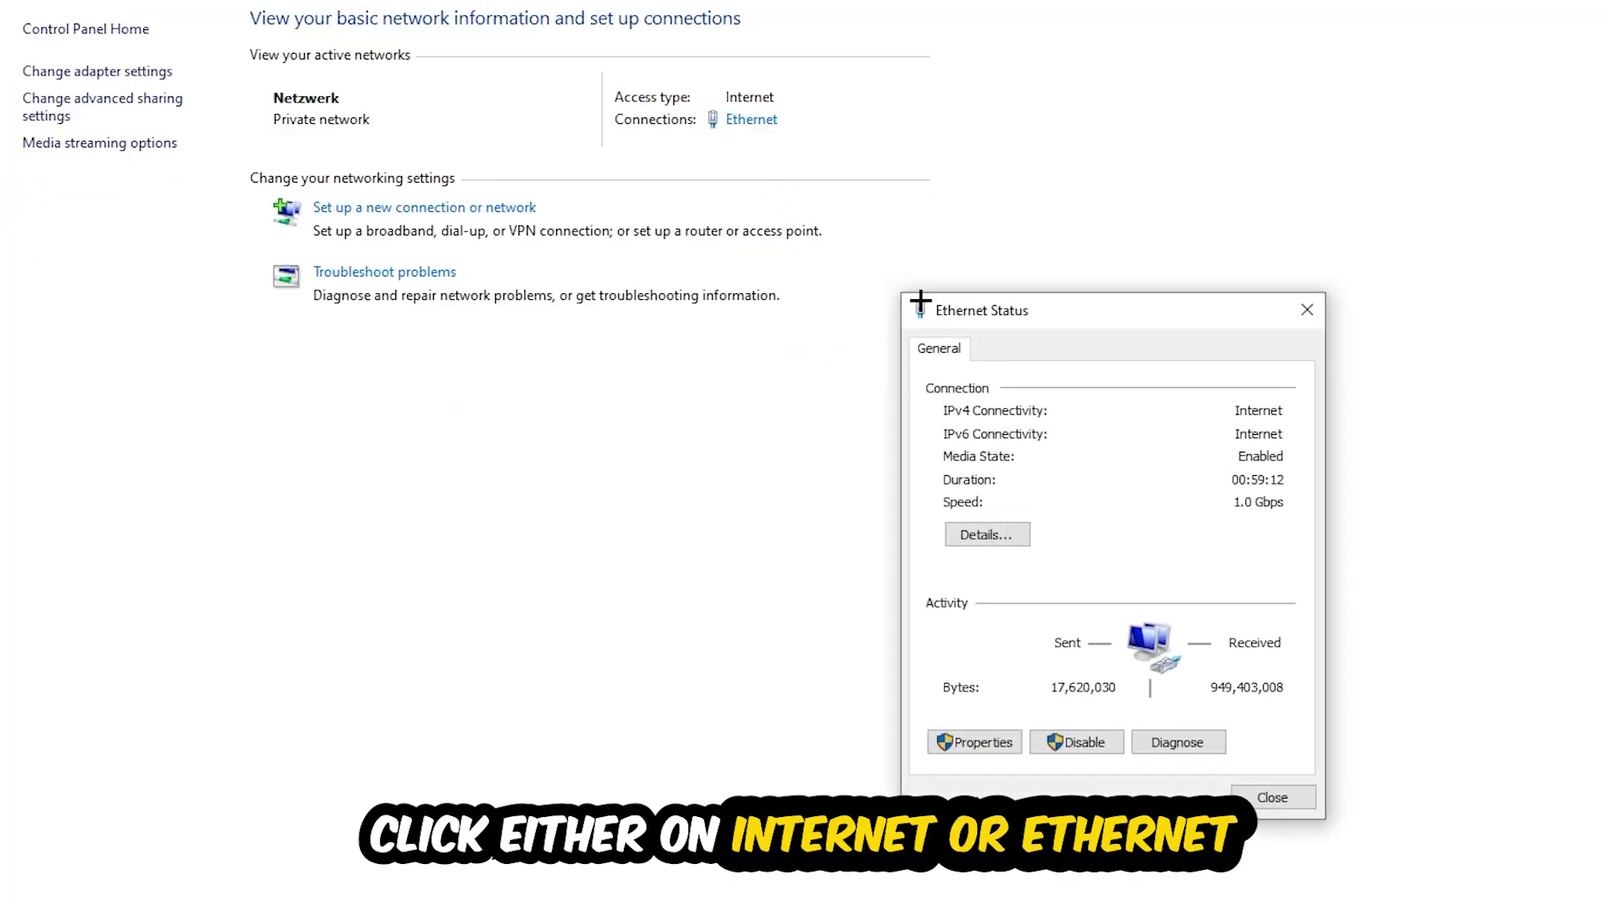
left_click_drag(923, 295, 840, 204)
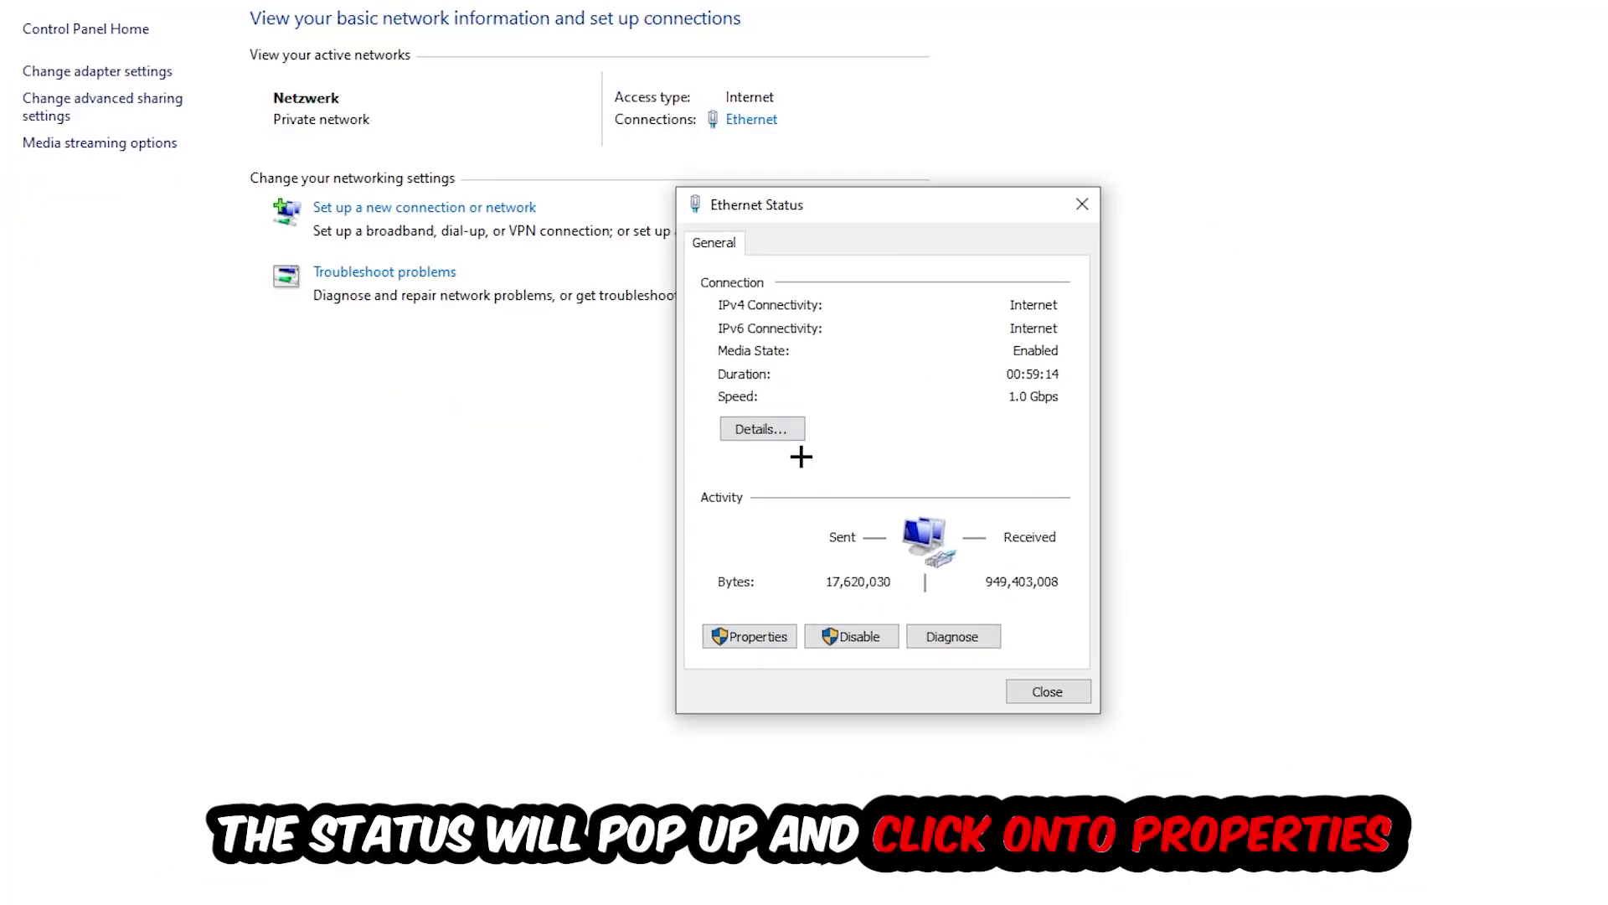
left_click(750, 637)
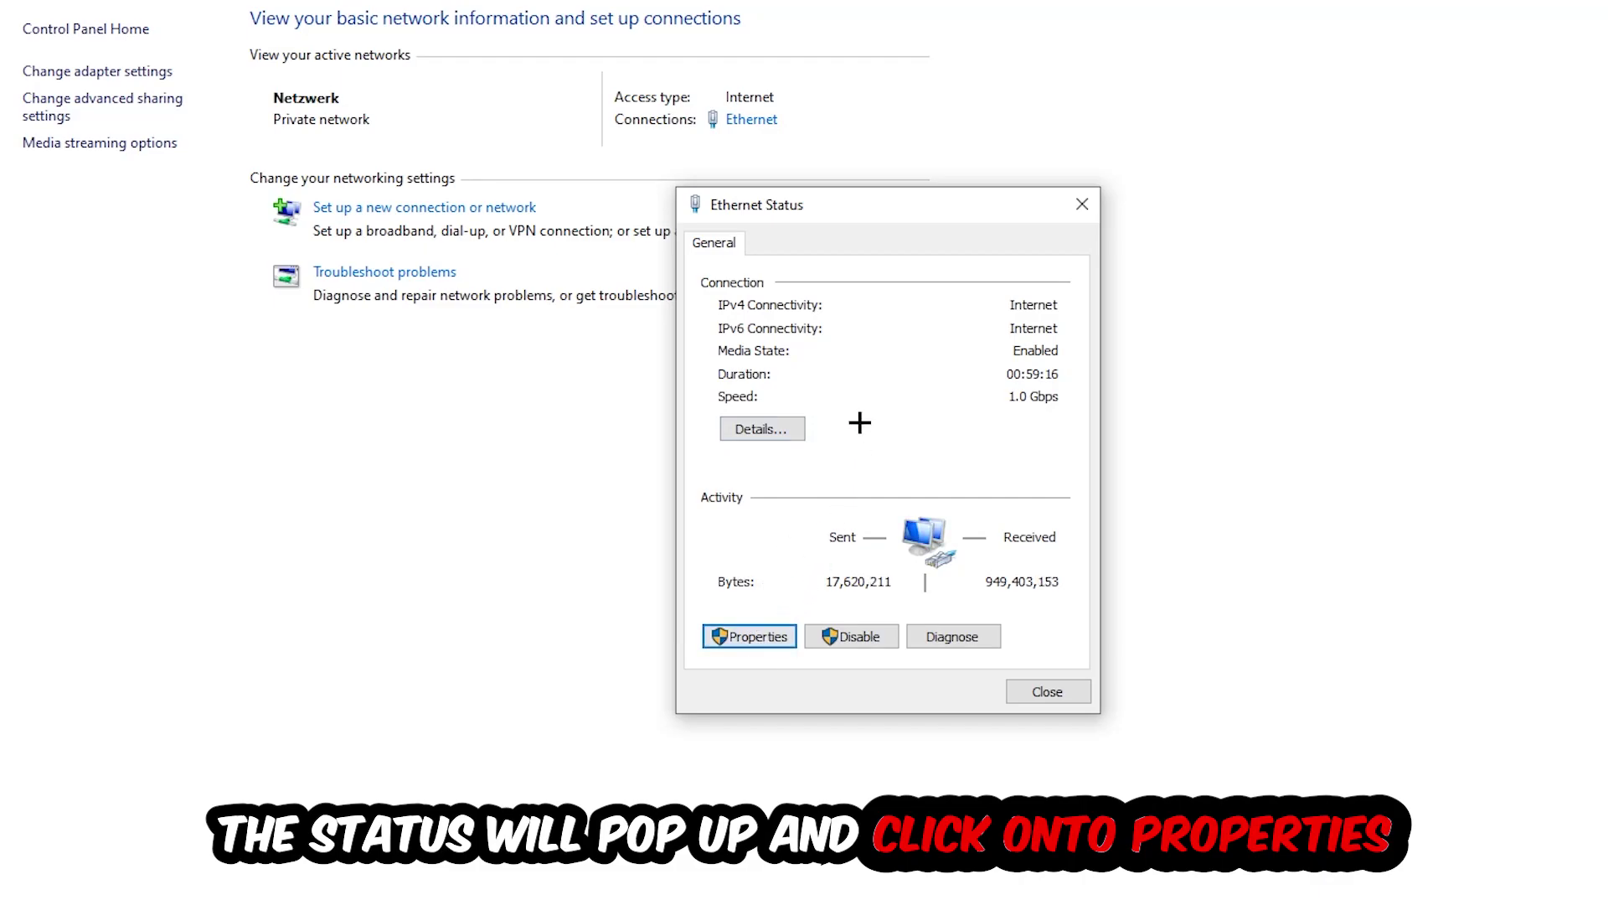
Set TCP/IPv4 to 'Use the following DNS server addresses', confirm, and close the Ethernet dialogs
left_click_drag(870, 224, 890, 135)
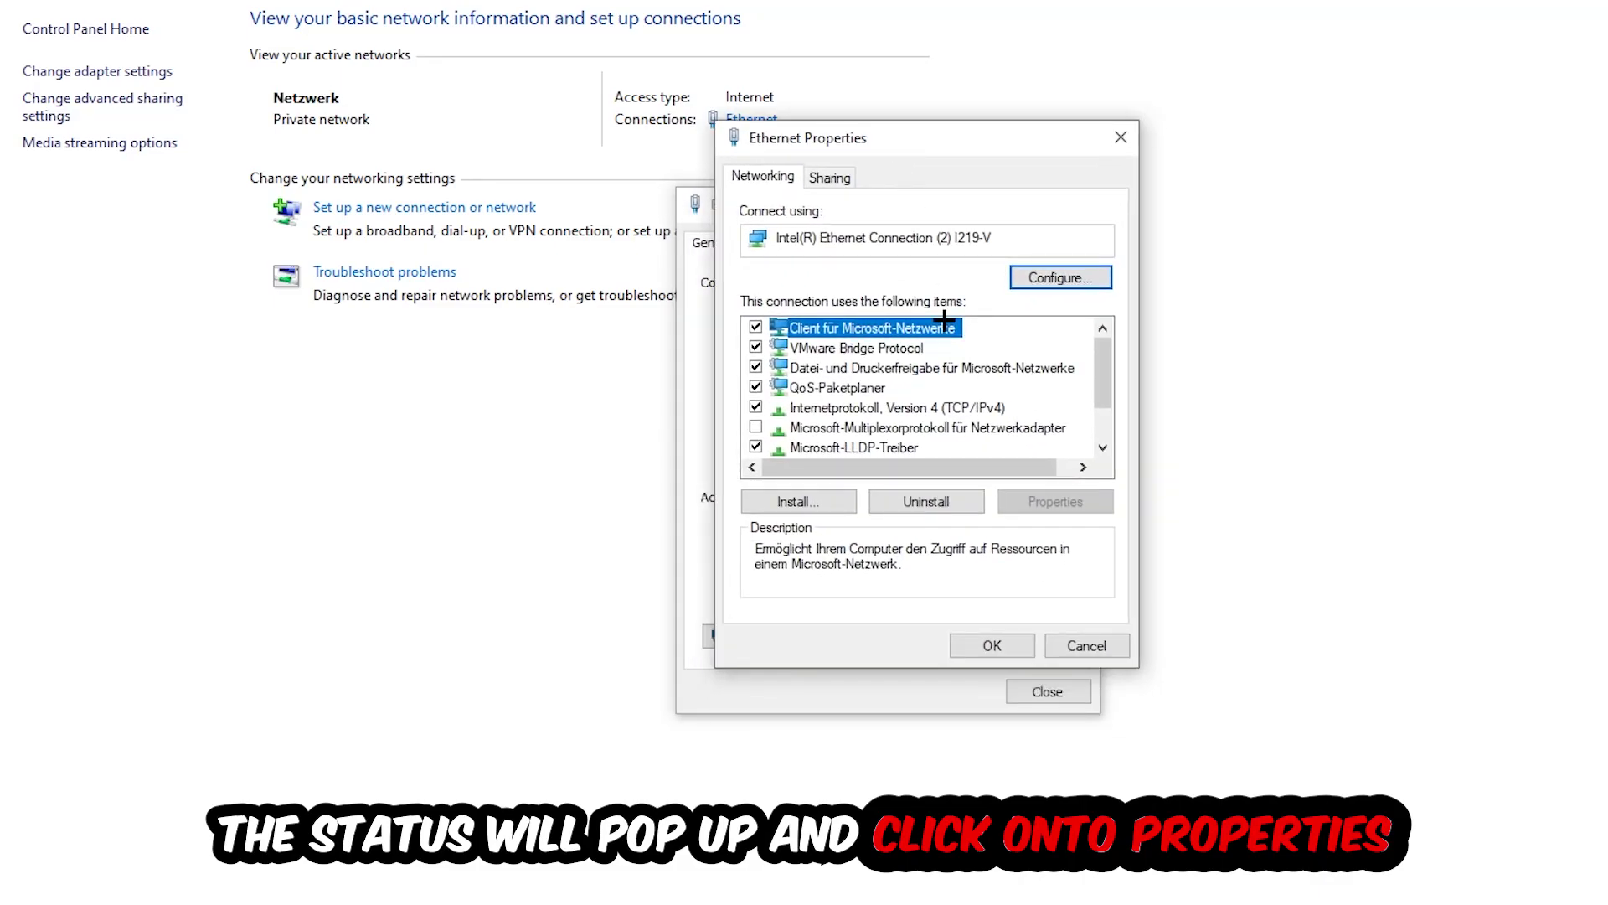
double_click(854, 408)
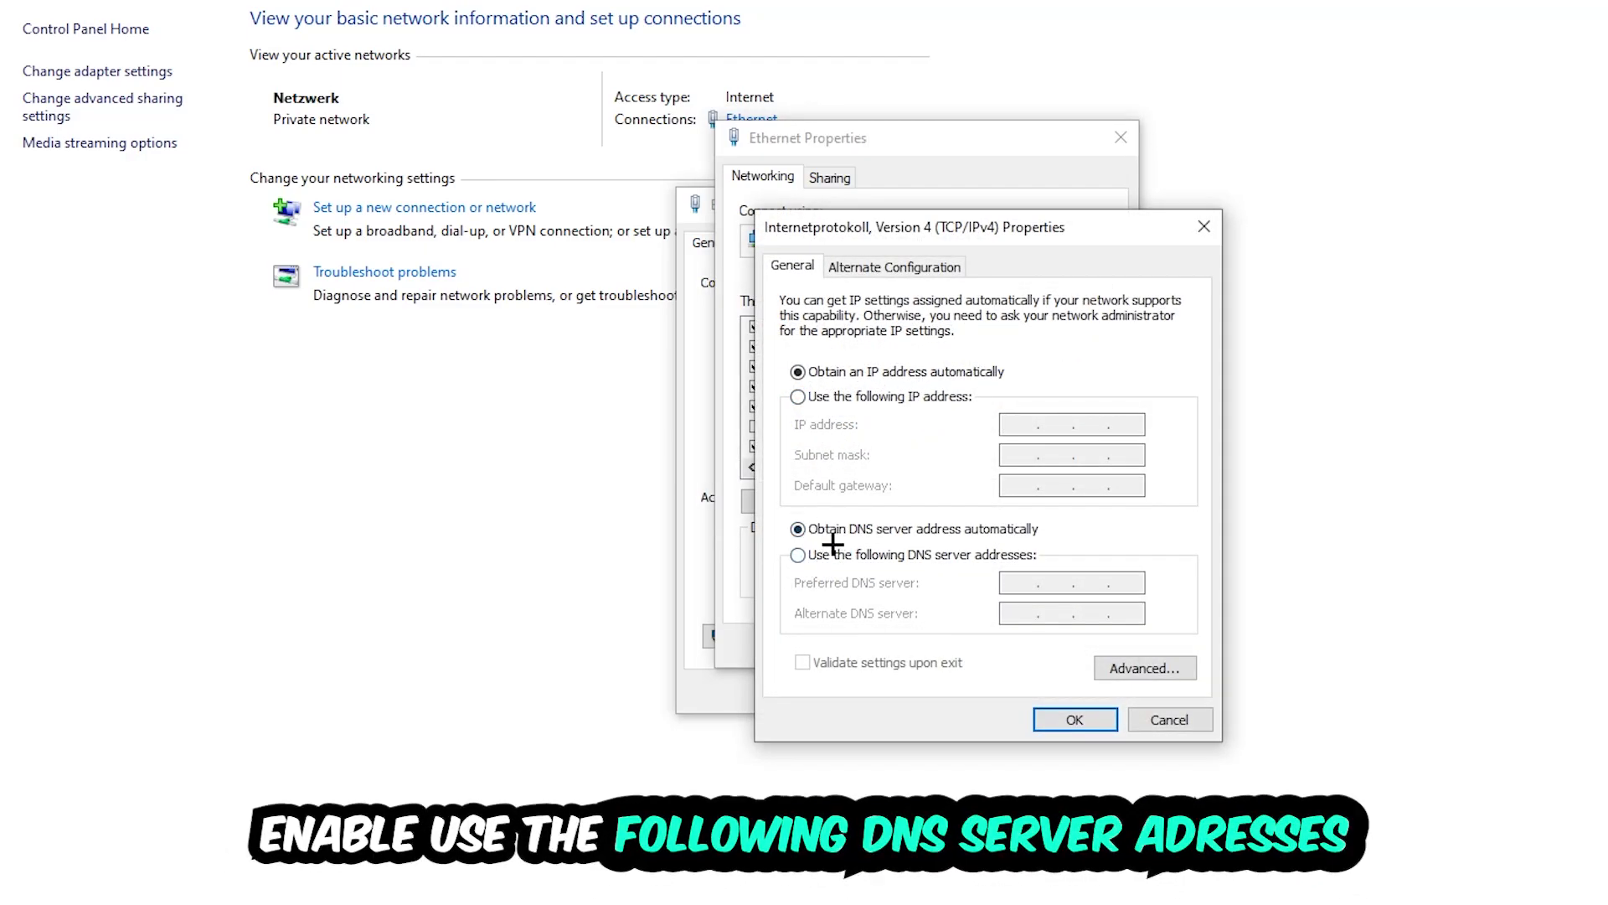
left_click(824, 553)
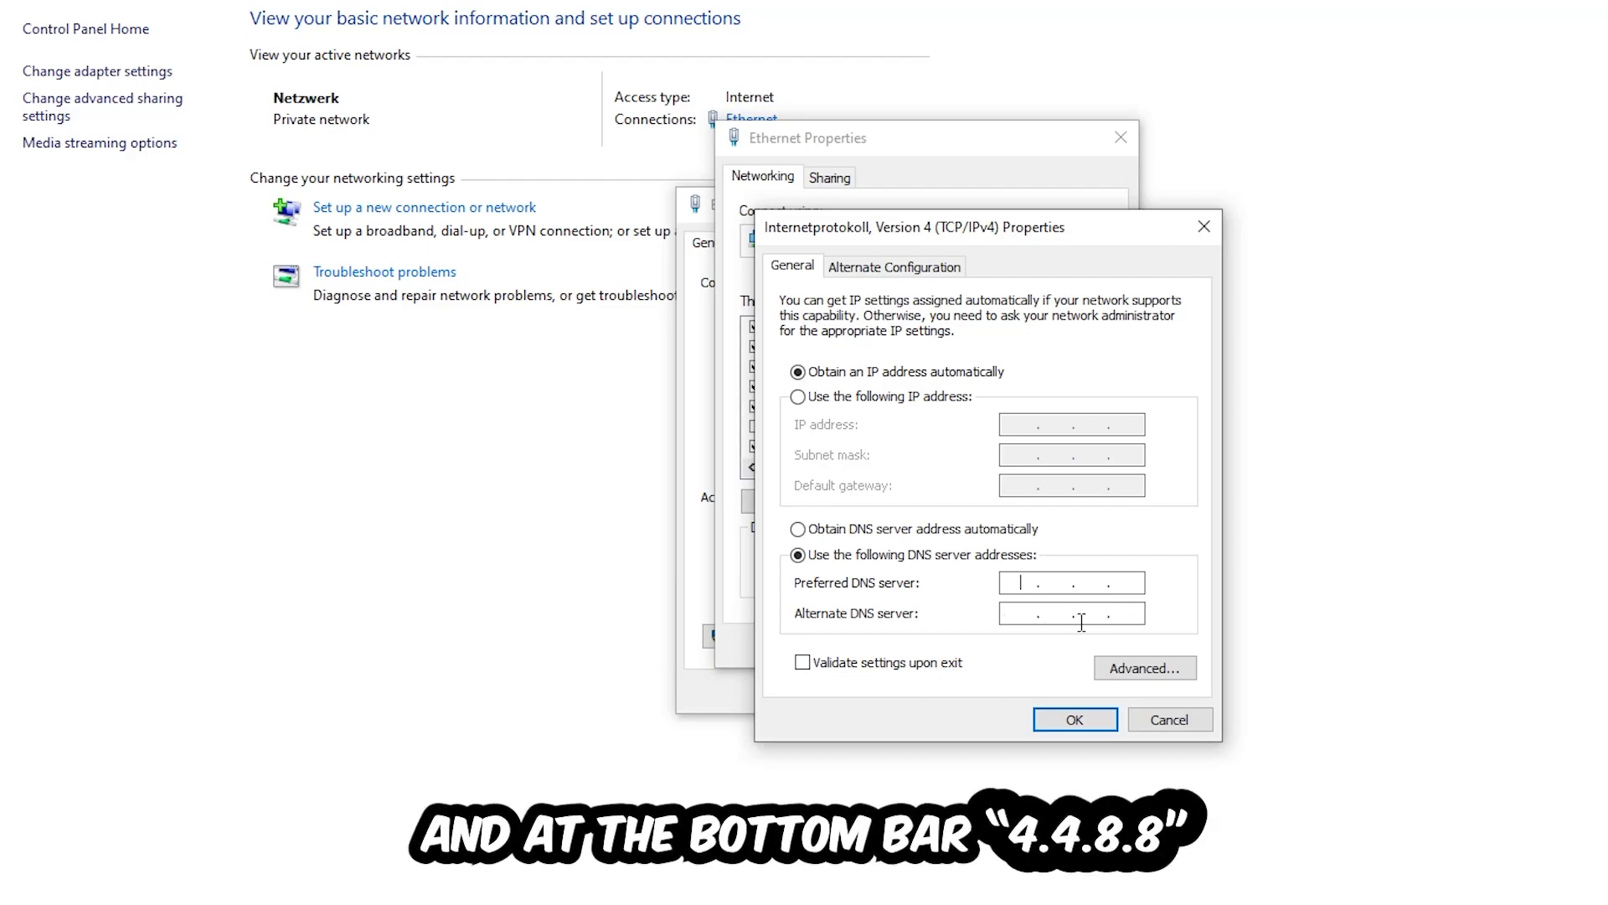
left_click(1074, 719)
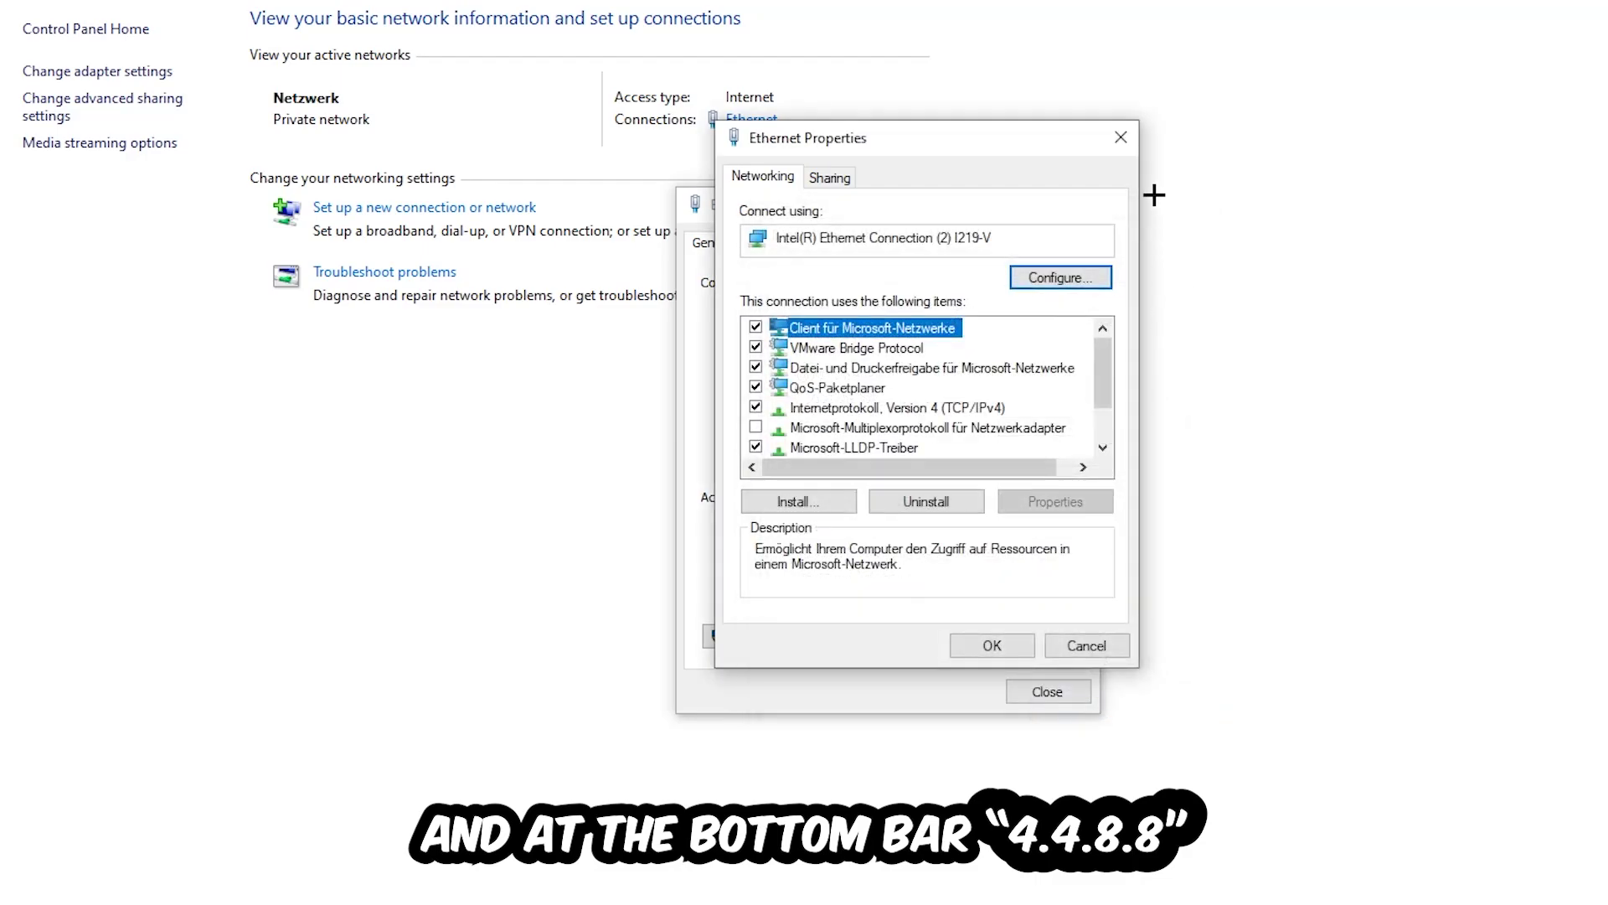
left_click(1121, 139)
left_click(1083, 203)
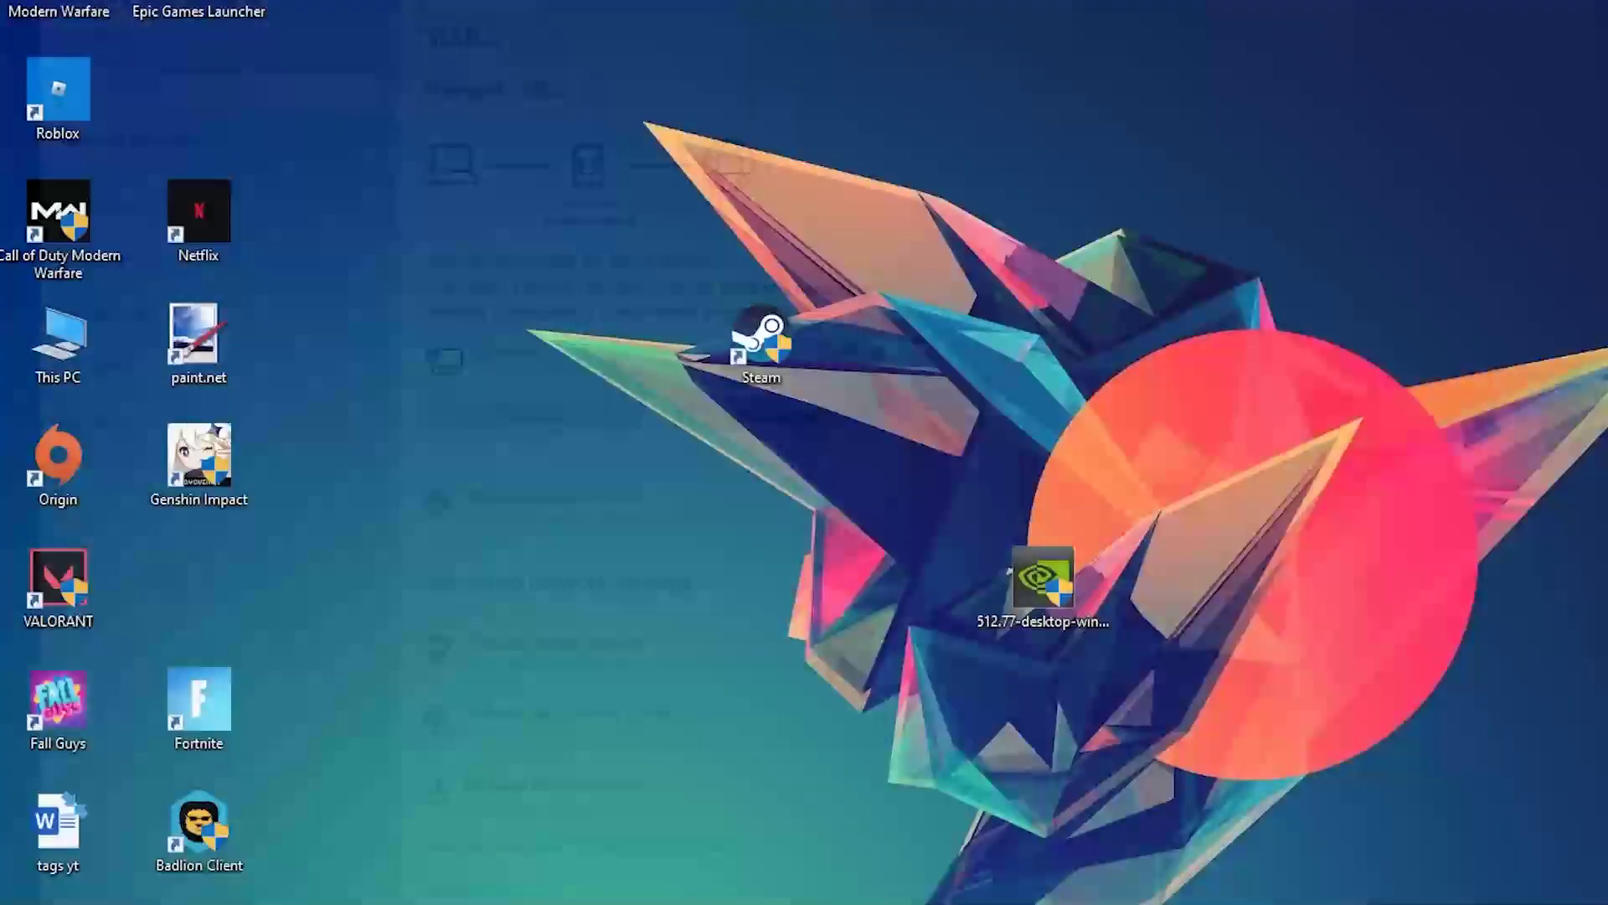